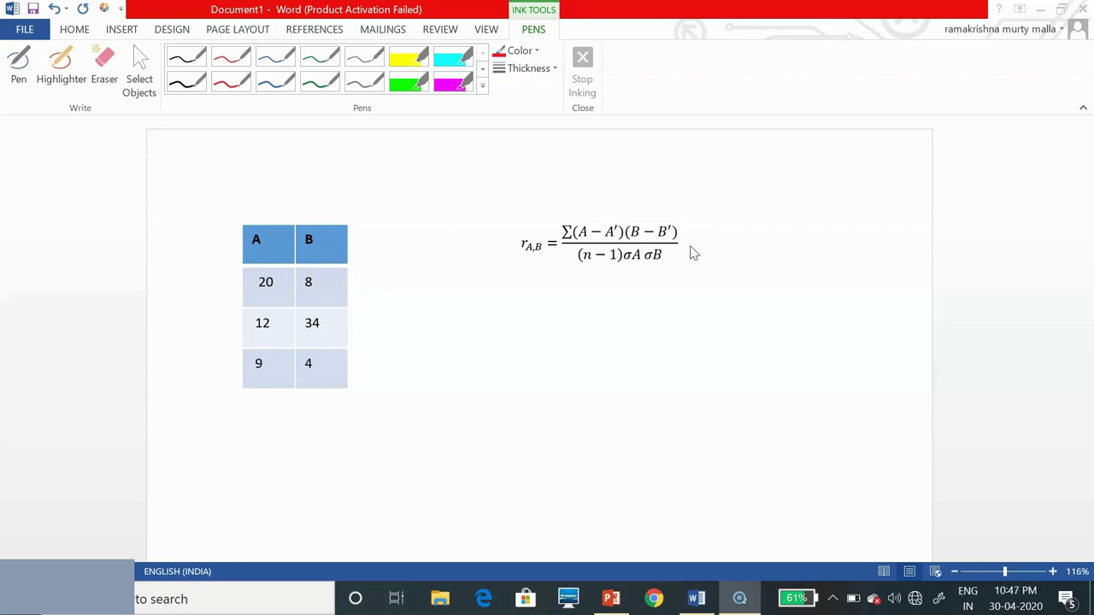
- Switch to the Word document and select the red ink pen for handwriting
key("alt+Tab")
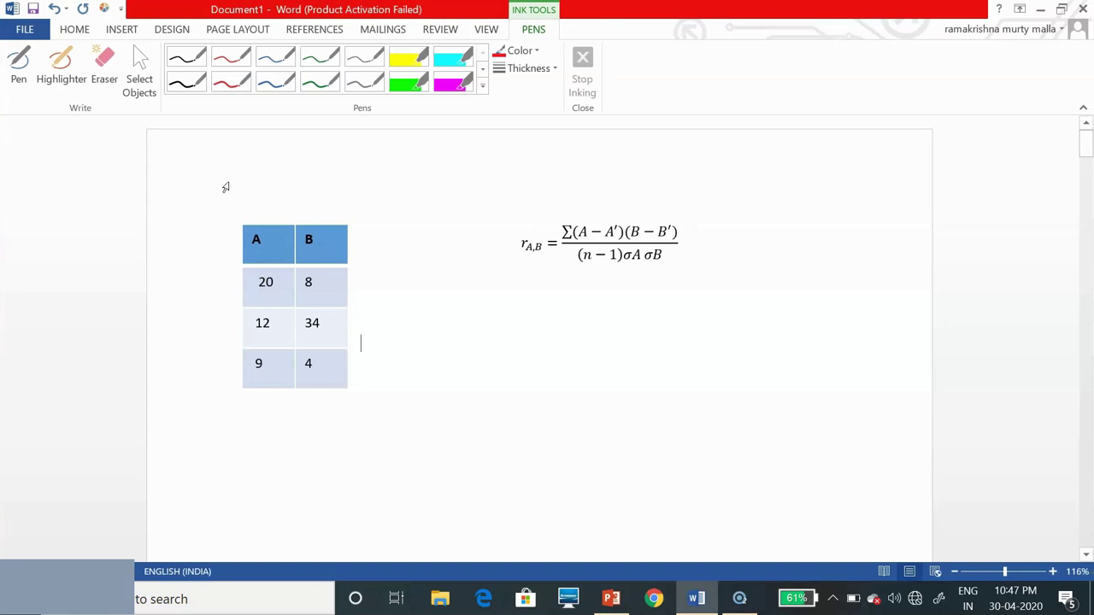
left_click(20, 66)
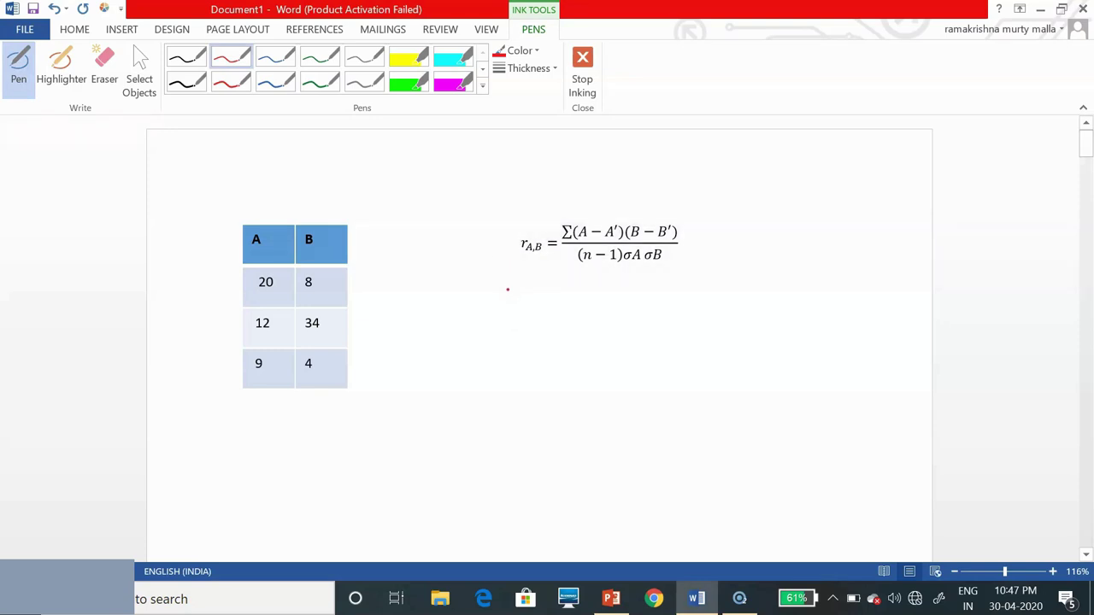
- Handwrite Ā = (20+12+9)/3 = 13.66 below the correlation formula
left_click_drag(507, 300, 544, 290)
left_click_drag(531, 297, 547, 295)
left_click_drag(582, 286, 593, 298)
left_click_drag(600, 286, 634, 293)
mouse_move(638, 282)
left_mouse_down()
mouse_move(670, 283)
mouse_move(664, 290)
left_mouse_up()
left_click_drag(684, 273, 688, 289)
mouse_move(583, 313)
left_mouse_down()
mouse_move(670, 293)
mouse_move(642, 329)
left_mouse_up()
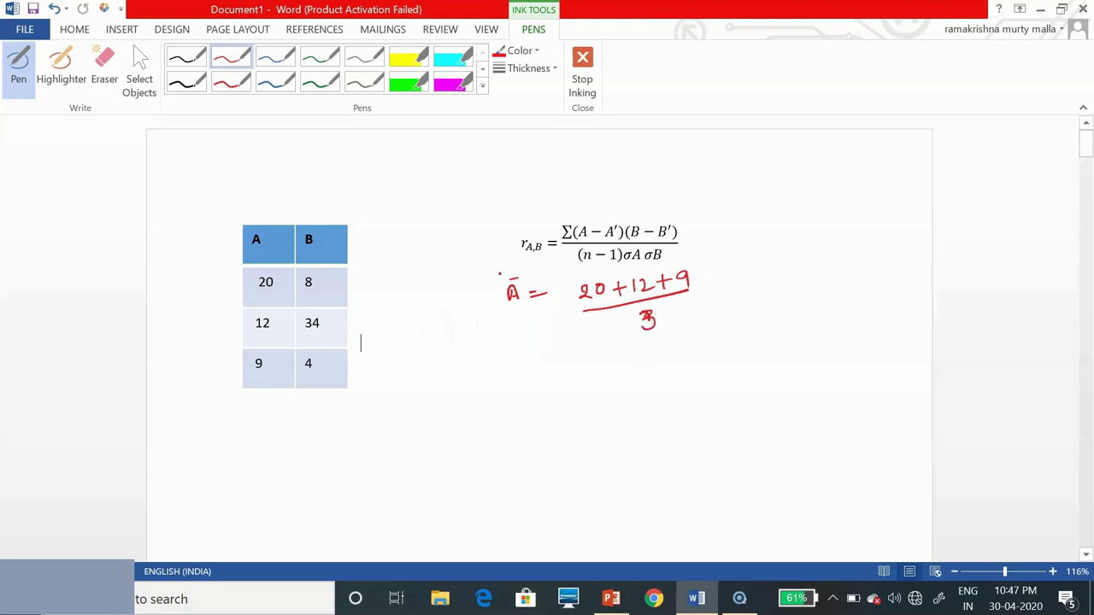
left_click_drag(706, 284, 719, 283)
left_click_drag(706, 288, 736, 291)
mouse_move(742, 274)
left_mouse_down()
mouse_move(744, 290)
mouse_move(783, 278)
left_mouse_up()
left_click(755, 281)
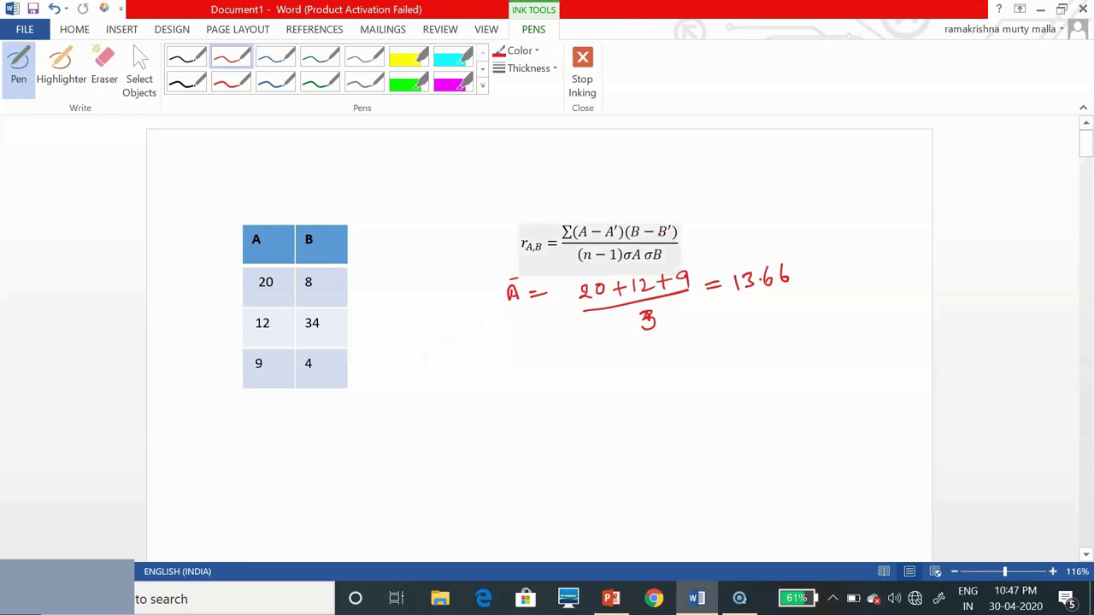
- Handwrite B̄ = (8+34+4)/3 = 15.33 beneath the Ā line
left_click_drag(514, 363, 514, 376)
mouse_move(514, 360)
left_mouse_down()
mouse_move(516, 378)
mouse_move(526, 349)
mouse_move(555, 362)
left_mouse_up()
left_click_drag(540, 369, 633, 352)
mouse_move(621, 345)
left_mouse_down()
mouse_move(622, 356)
mouse_move(656, 353)
left_mouse_up()
mouse_move(656, 346)
left_mouse_down()
mouse_move(656, 359)
mouse_move(675, 347)
left_mouse_up()
mouse_move(669, 340)
left_mouse_down()
mouse_move(669, 356)
mouse_move(691, 346)
left_mouse_up()
left_click_drag(689, 334, 688, 354)
left_click_drag(599, 376, 704, 352)
left_click_drag(646, 376, 646, 391)
left_click_drag(720, 349, 732, 348)
mouse_move(721, 355)
left_mouse_down()
mouse_move(754, 355)
mouse_move(768, 338)
mouse_move(804, 346)
left_mouse_up()
left_click(797, 341)
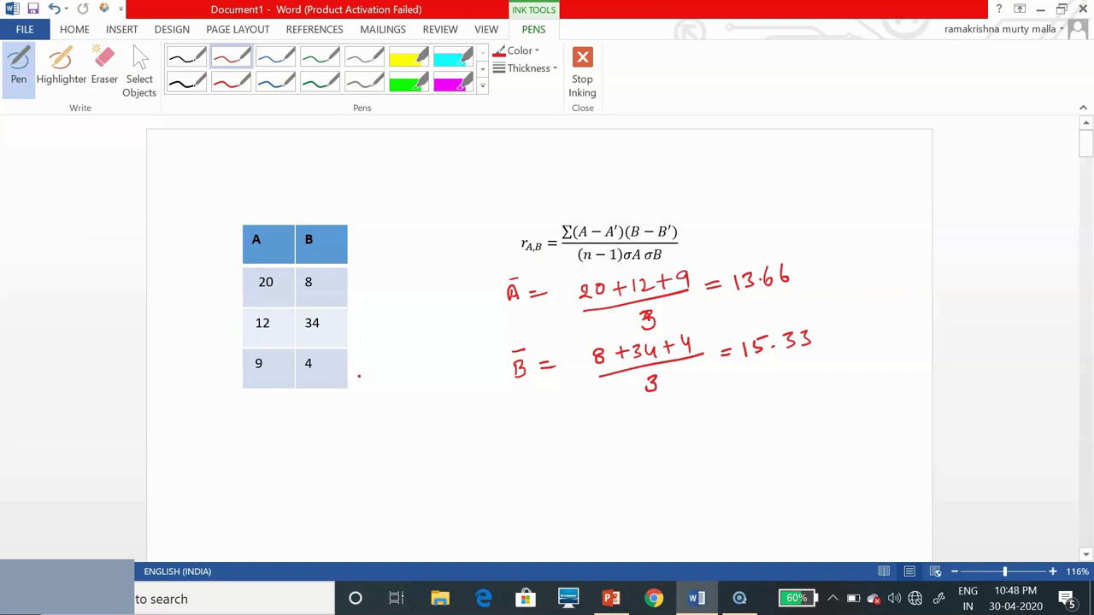
- Handwrite the formula σA = √(Σ(A−Ā)²/(n−1)) below the table
left_click_drag(391, 407, 400, 404)
mouse_move(406, 417)
left_mouse_down()
mouse_move(410, 401)
mouse_move(416, 411)
left_mouse_up()
left_click_drag(424, 409, 434, 408)
left_click_drag(426, 413, 439, 412)
mouse_move(444, 429)
left_mouse_down()
mouse_move(454, 400)
mouse_move(547, 396)
left_mouse_up()
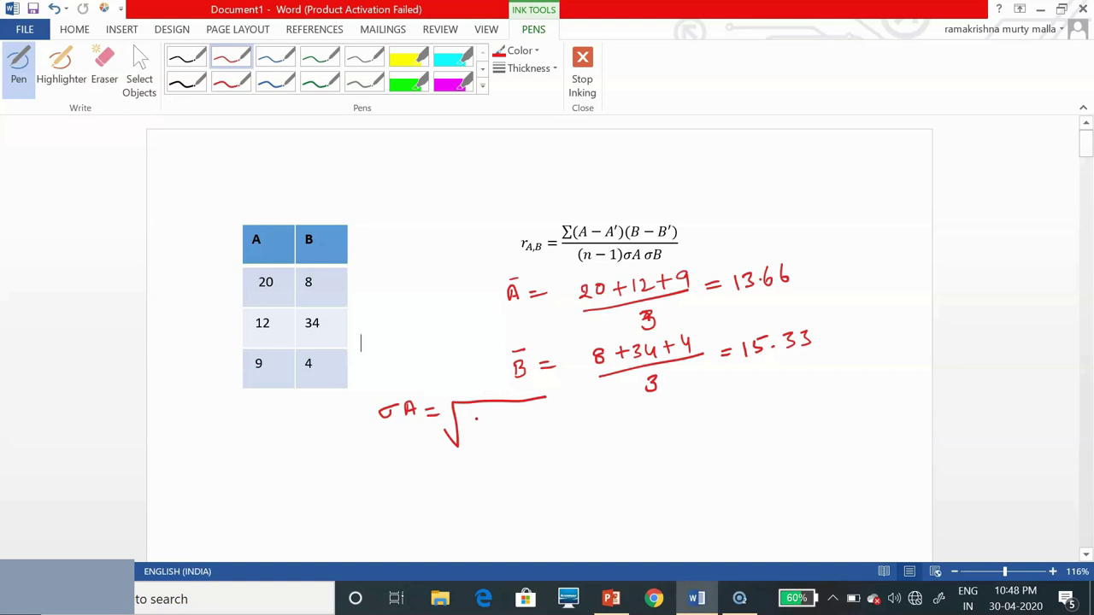
left_click_drag(481, 414, 484, 426)
left_click_drag(497, 411, 496, 427)
mouse_move(505, 425)
left_mouse_down()
mouse_move(510, 413)
mouse_move(514, 425)
left_mouse_up()
left_click_drag(505, 421, 528, 417)
mouse_move(532, 423)
left_mouse_down()
mouse_move(537, 412)
mouse_move(544, 423)
left_mouse_up()
mouse_move(533, 419)
left_mouse_down()
mouse_move(543, 418)
mouse_move(537, 407)
left_mouse_up()
mouse_move(547, 410)
left_mouse_down()
mouse_move(550, 424)
mouse_move(574, 409)
left_mouse_up()
left_click_drag(472, 439, 573, 436)
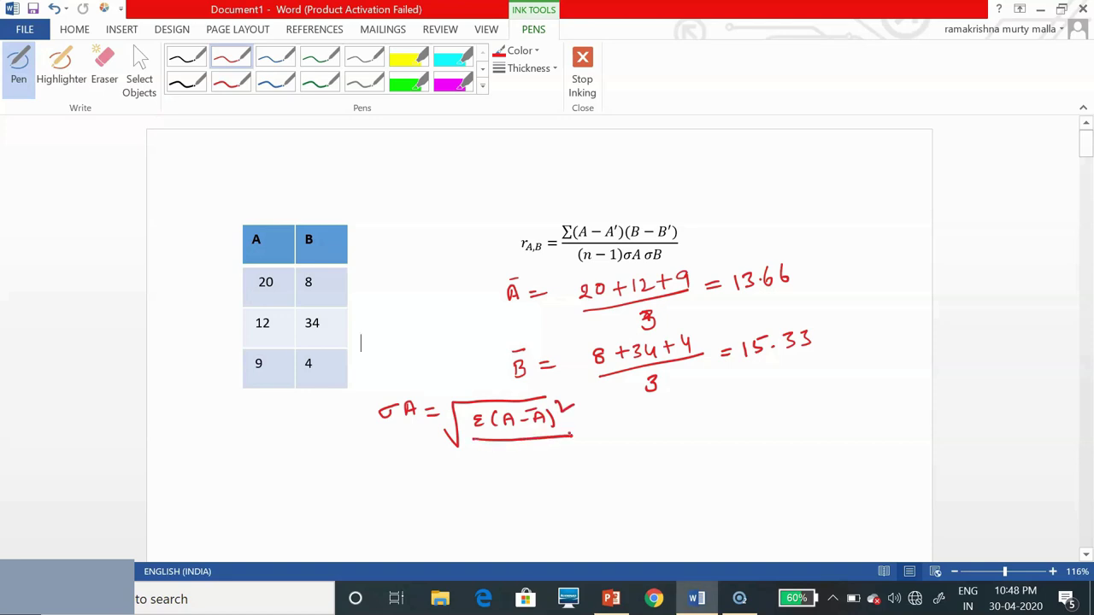
left_click_drag(507, 460, 531, 453)
mouse_move(535, 447)
left_mouse_down()
mouse_move(547, 460)
mouse_move(500, 462)
left_mouse_up()
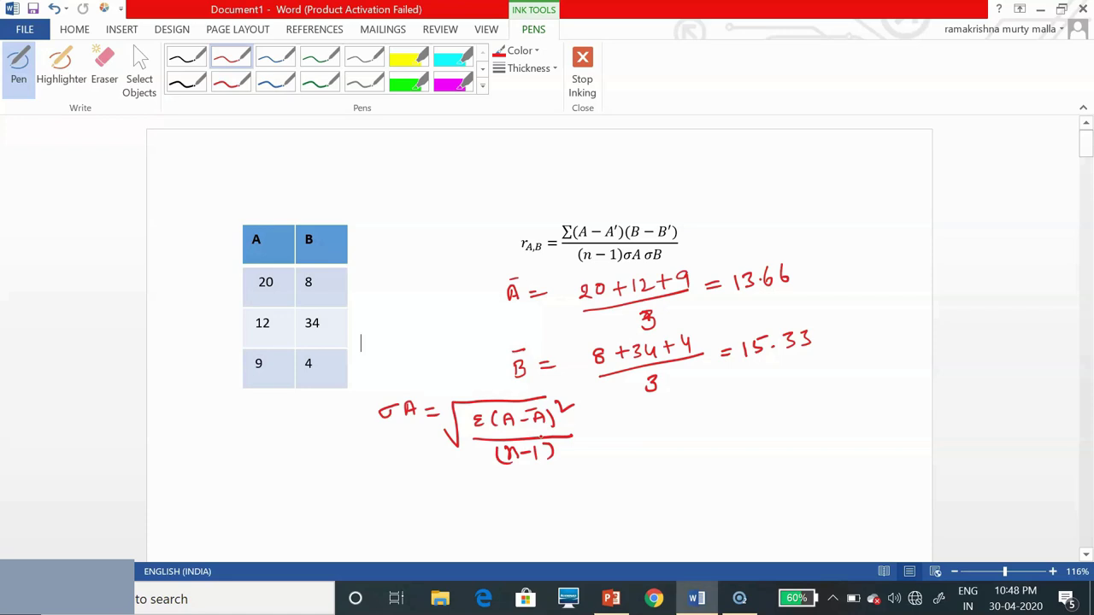
- Start the substitution with (20−13.66)² + (12−13.66) under a new root sign
left_click_drag(597, 434, 642, 436)
mouse_move(651, 436)
left_mouse_down()
mouse_move(655, 396)
mouse_move(804, 376)
left_mouse_up()
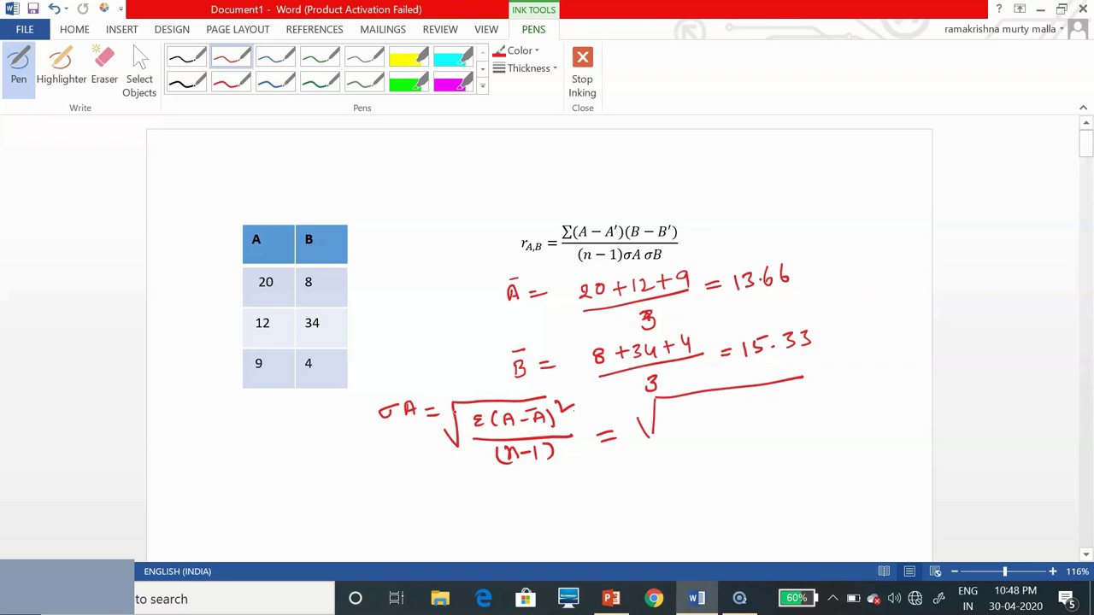
mouse_move(663, 412)
left_mouse_down()
mouse_move(672, 423)
mouse_move(681, 412)
mouse_move(750, 419)
mouse_move(664, 422)
left_mouse_up()
left_click(729, 416)
left_click_drag(756, 394, 768, 401)
left_click_drag(764, 412, 780, 412)
mouse_move(772, 403)
left_mouse_down()
mouse_move(771, 419)
mouse_move(841, 410)
left_mouse_up()
mouse_move(847, 395)
left_mouse_down()
mouse_move(848, 410)
mouse_move(873, 409)
left_mouse_up()
left_click(858, 415)
left_click_drag(881, 390, 884, 412)
- Add the squared second term and (9−13.66)², with the fraction line and divisor 2
left_click_drag(796, 401, 793, 420)
left_click_drag(888, 380, 908, 387)
mouse_move(781, 441)
left_mouse_down()
mouse_move(802, 439)
mouse_move(796, 448)
left_mouse_up()
left_click_drag(814, 434, 817, 449)
mouse_move(826, 439)
left_mouse_down()
mouse_move(894, 438)
mouse_move(809, 451)
left_mouse_up()
left_click(865, 439)
left_click_drag(908, 405, 919, 416)
left_click_drag(699, 454, 906, 433)
left_click_drag(795, 462, 812, 469)
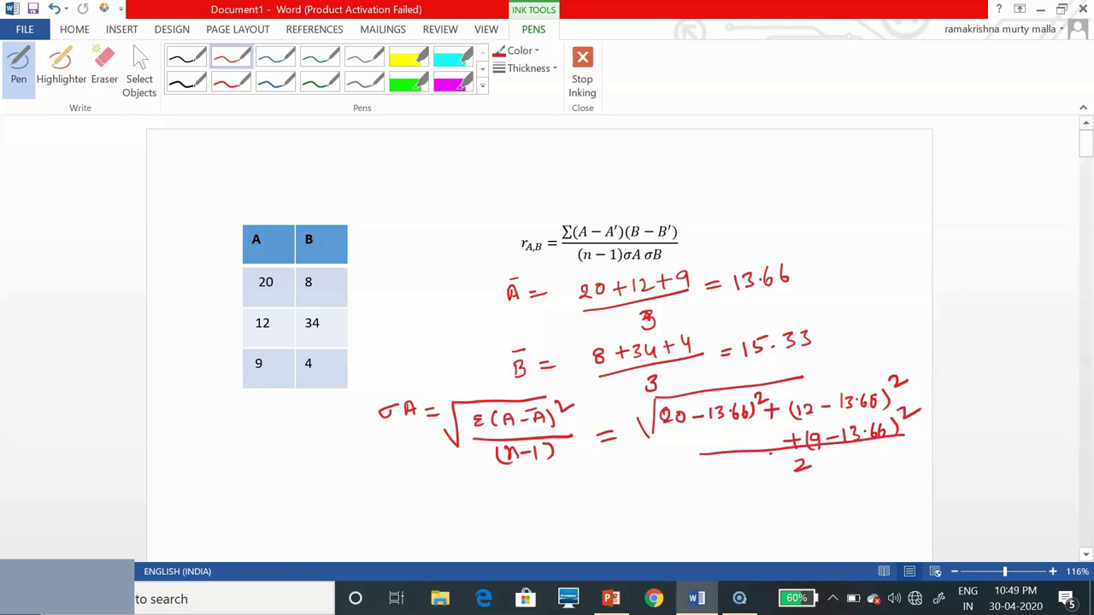
- Write the result = 5.68 and exit inking
left_click_drag(646, 512, 663, 513)
left_click_drag(645, 521, 727, 506)
left_click(709, 518)
left_click_drag(745, 495, 748, 497)
key("Escape")
key("Down")
key("Down")
key("Down")
key("Down")
key("Down")
key("Down")
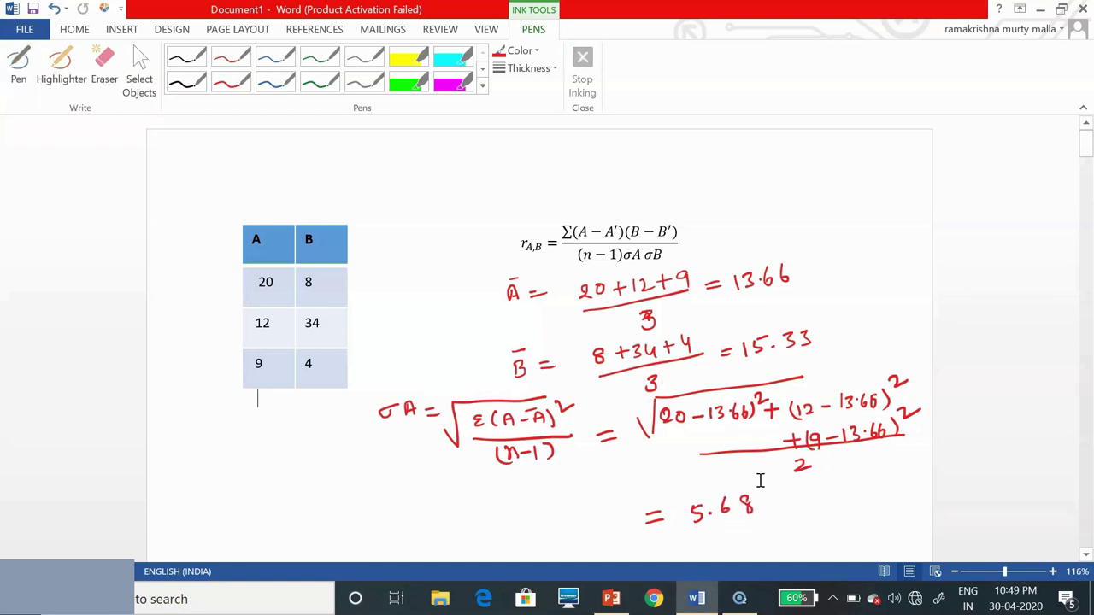
- Handwrite σB = √(Σ(B−B̄)²/(n−1)) below the σA working with the red pen
key("Down")
key("Down")
key("Down")
key("Down")
key("Down")
key("Down")
key("Down")
key("Down")
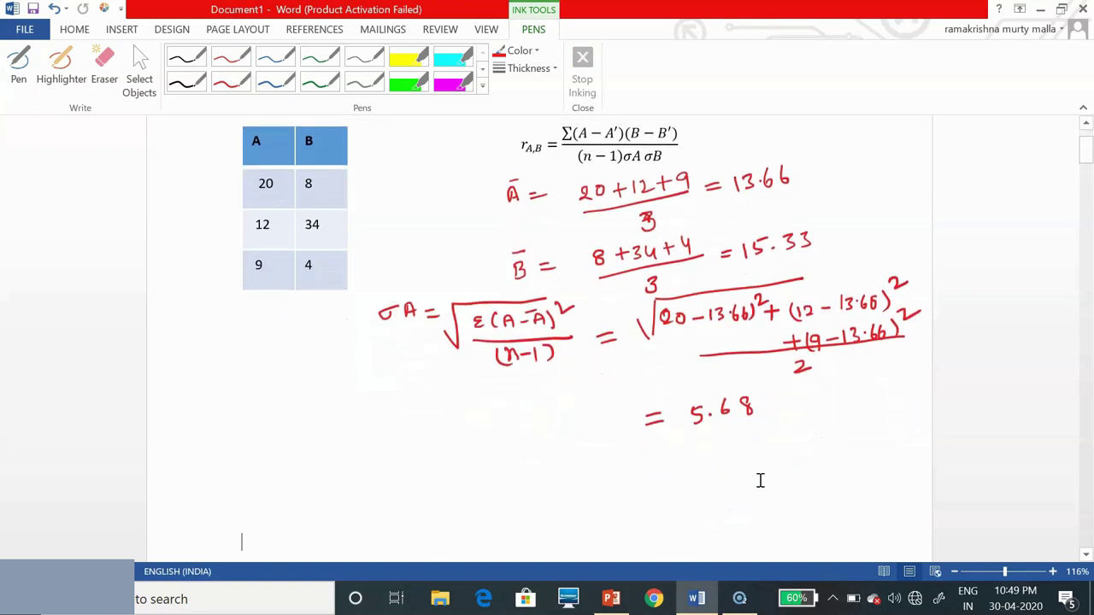
left_click(19, 67)
left_click_drag(255, 391, 310, 394)
mouse_move(326, 380)
left_mouse_down()
mouse_move(331, 394)
mouse_move(345, 348)
mouse_move(429, 343)
mouse_move(365, 370)
mouse_move(387, 381)
mouse_move(399, 370)
mouse_move(395, 380)
mouse_move(424, 374)
left_mouse_up()
mouse_move(424, 359)
left_mouse_down()
mouse_move(425, 373)
mouse_move(432, 351)
left_mouse_up()
mouse_move(436, 357)
left_mouse_down()
mouse_move(439, 376)
mouse_move(459, 355)
left_mouse_up()
left_click_drag(355, 394, 429, 393)
left_click_drag(378, 419, 407, 410)
mouse_move(411, 403)
left_mouse_down()
mouse_move(424, 422)
mouse_move(373, 427)
left_mouse_up()
- Substitute the first two terms, (8−15.33)² + (34−15.33)², under a root sign
left_click_drag(314, 467, 328, 467)
mouse_move(315, 473)
left_mouse_down()
mouse_move(369, 471)
mouse_move(376, 438)
mouse_move(499, 416)
left_mouse_up()
mouse_move(400, 448)
left_mouse_down()
mouse_move(434, 457)
mouse_move(440, 440)
mouse_move(454, 453)
left_mouse_up()
left_click_drag(460, 439, 460, 452)
left_click_drag(474, 433, 475, 459)
left_click_drag(393, 441, 387, 467)
left_click_drag(481, 430, 508, 444)
mouse_move(501, 438)
left_mouse_down()
mouse_move(501, 455)
mouse_move(540, 449)
left_mouse_up()
mouse_move(536, 442)
left_mouse_down()
mouse_move(537, 456)
mouse_move(578, 429)
mouse_move(604, 440)
left_mouse_up()
left_click(581, 445)
left_click_drag(625, 418, 627, 446)
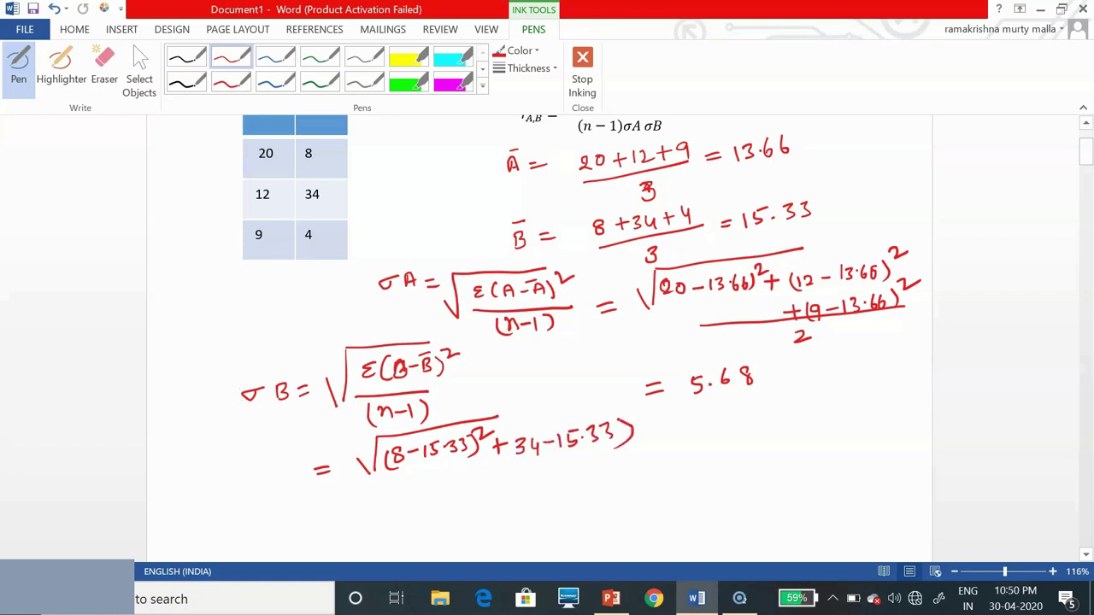
left_click_drag(518, 435, 515, 457)
left_click_drag(621, 406, 637, 414)
- Add the squared third term over divisor 2, extend the root, and write = 16.28
left_click_drag(638, 439, 656, 439)
mouse_move(647, 431)
left_mouse_down()
mouse_move(647, 450)
mouse_move(705, 424)
mouse_move(759, 422)
left_mouse_up()
left_click_drag(673, 418, 667, 441)
left_click_drag(752, 393, 774, 404)
left_click_drag(392, 486, 786, 420)
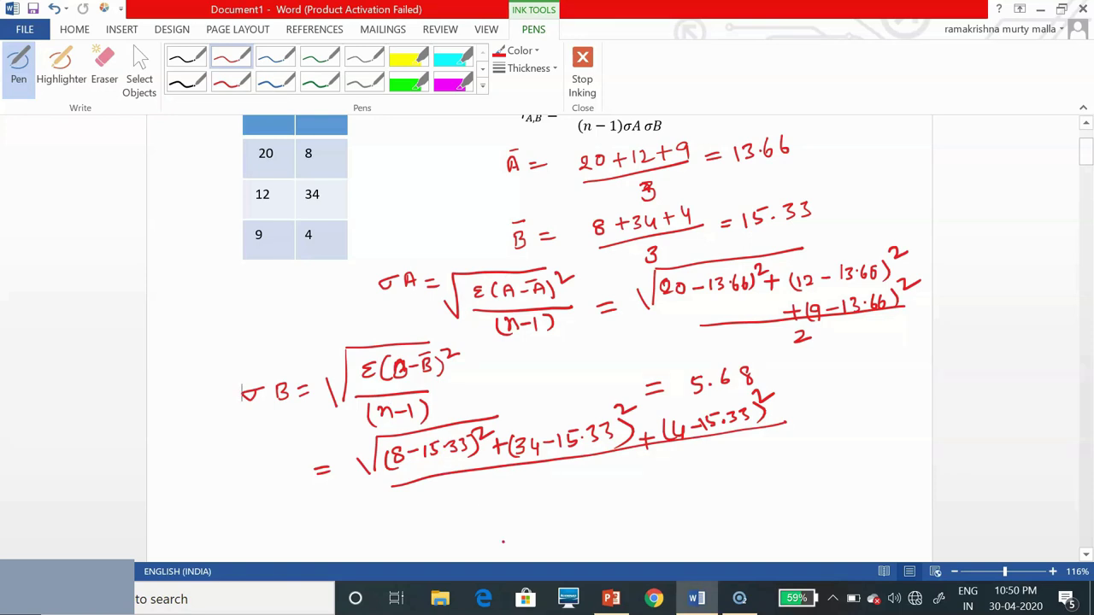
mouse_move(563, 473)
left_mouse_down()
mouse_move(566, 489)
mouse_move(590, 482)
left_mouse_up()
left_click_drag(495, 417, 755, 389)
mouse_move(377, 483)
left_mouse_down()
mouse_move(367, 511)
mouse_move(382, 513)
mouse_move(372, 470)
mouse_move(389, 494)
left_mouse_up()
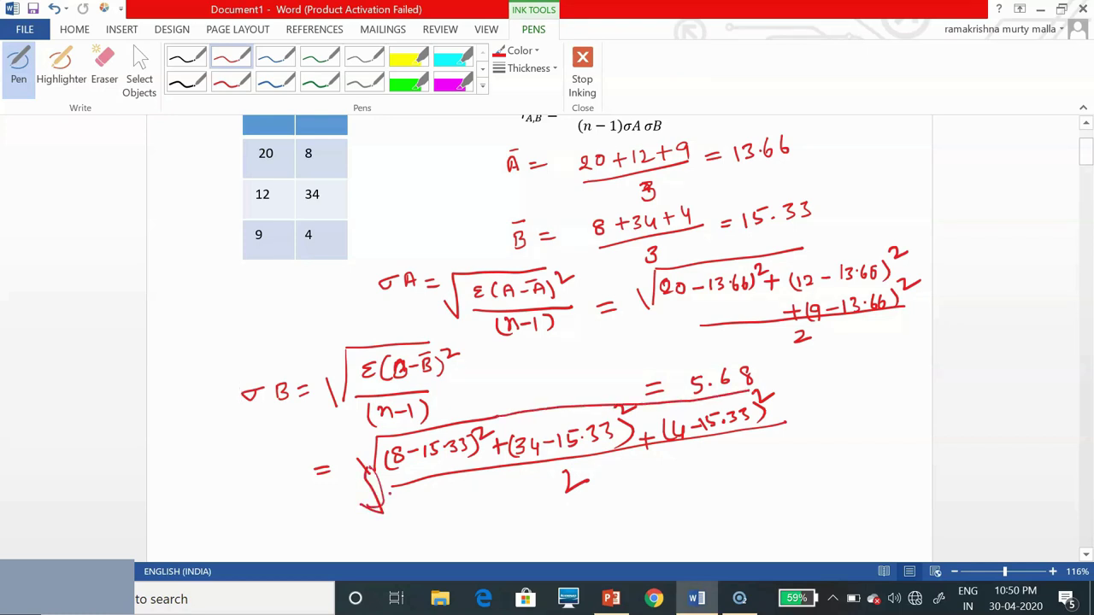
left_click_drag(645, 496, 664, 499)
mouse_move(706, 480)
left_mouse_down()
mouse_move(707, 494)
mouse_move(769, 462)
left_mouse_up()
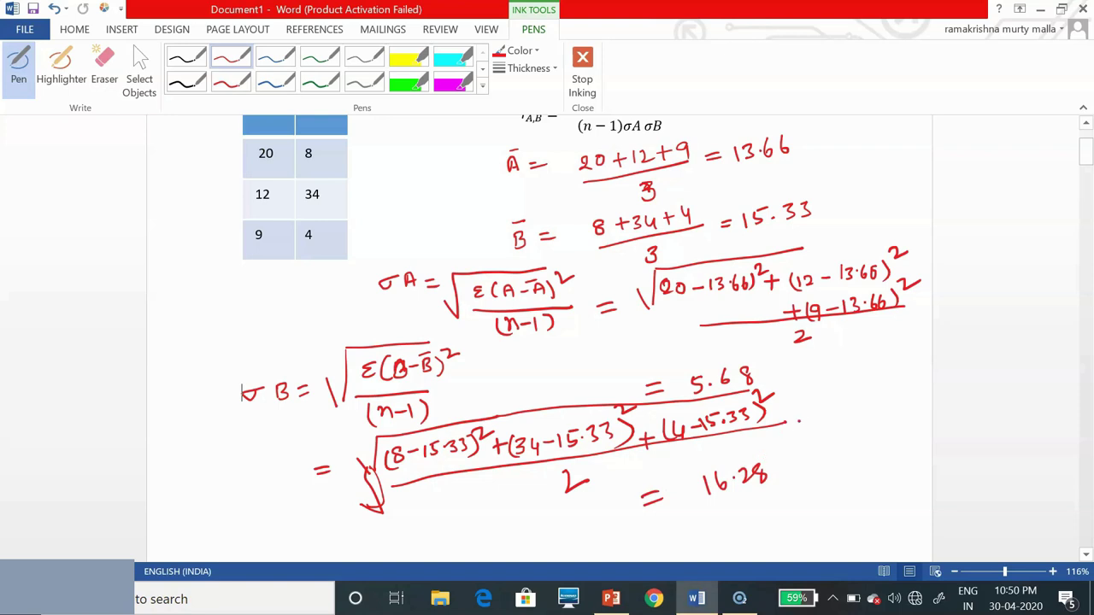